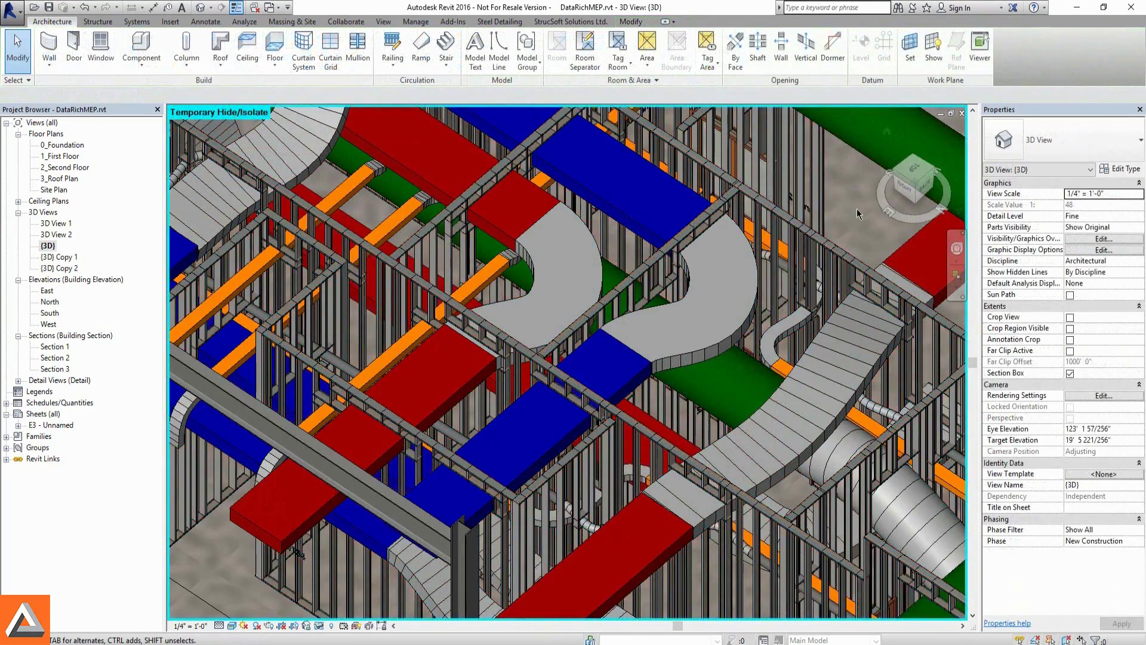
# Step: Examine the rectangular wall openings framed around the ducts and cable trays in the MEP model
pyautogui.keyDown('shift'); pyautogui.moveTo(857, 209); pyautogui.dragTo(912, 237, button='middle'); pyautogui.keyUp('shift')
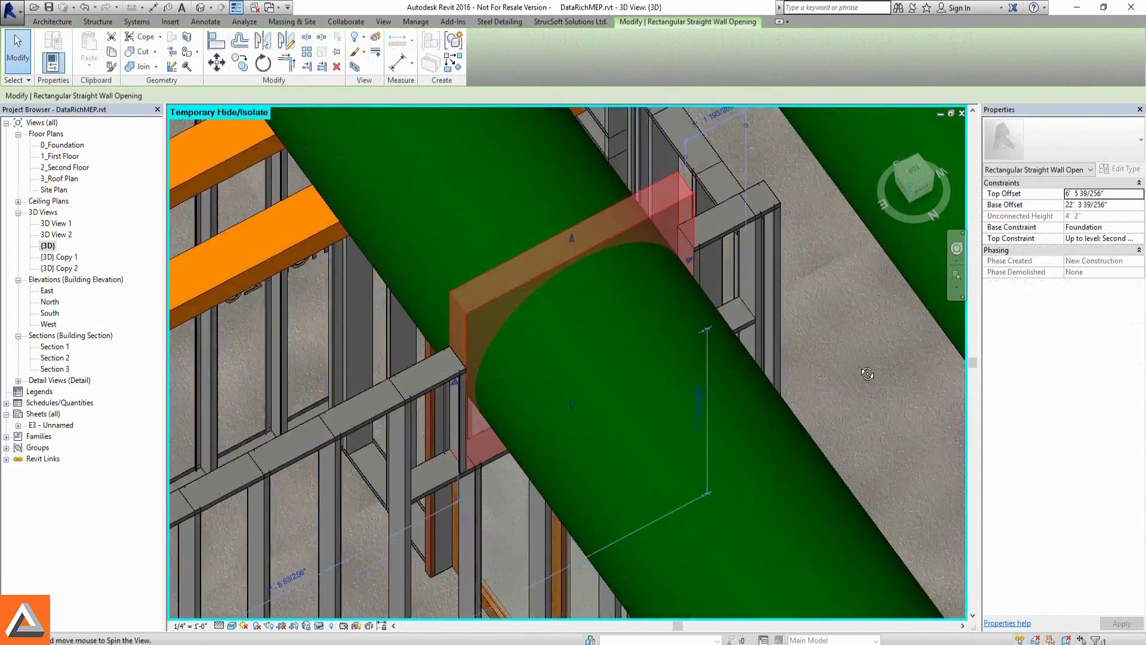
pyautogui.keyDown('shift'); pyautogui.moveTo(867, 374); pyautogui.dragTo(753, 264, button='middle'); pyautogui.keyUp('shift')
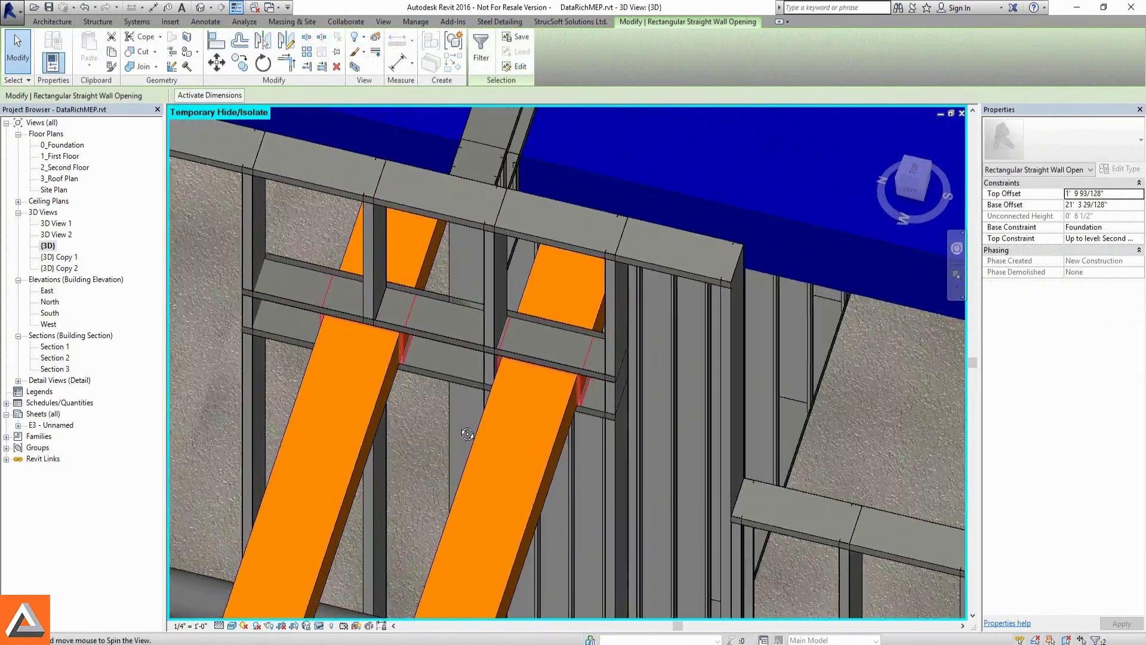
pyautogui.keyDown('shift'); pyautogui.moveTo(468, 434); pyautogui.dragTo(670, 357, button='middle'); pyautogui.keyUp('shift')
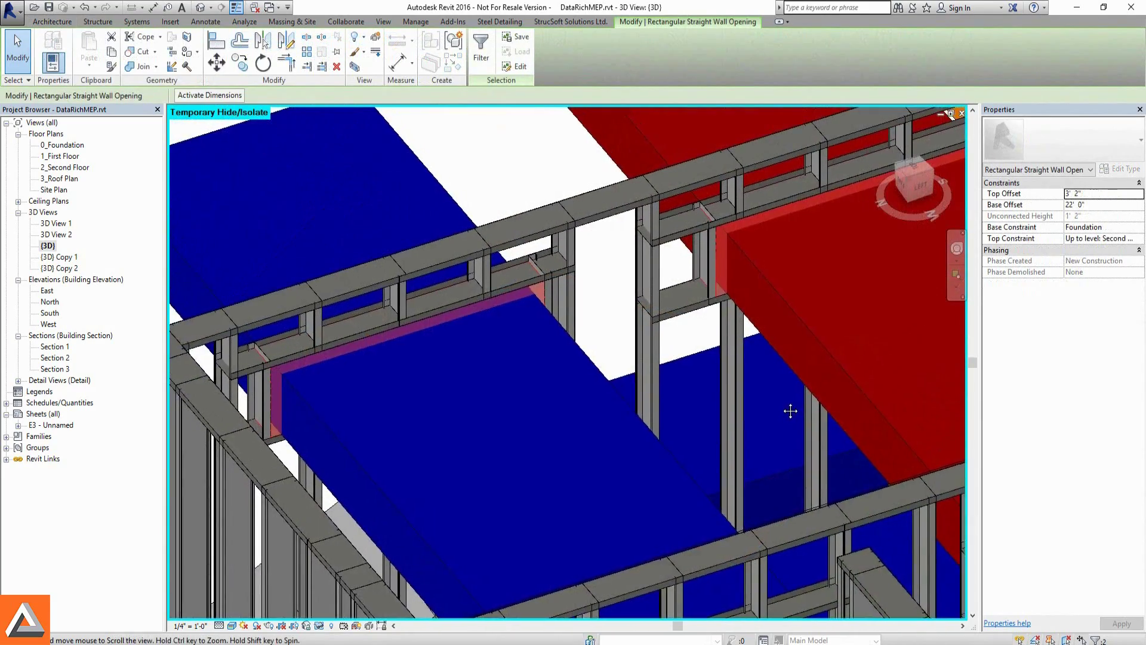
pyautogui.moveTo(791, 409); pyautogui.dragTo(501, 501, button='middle')
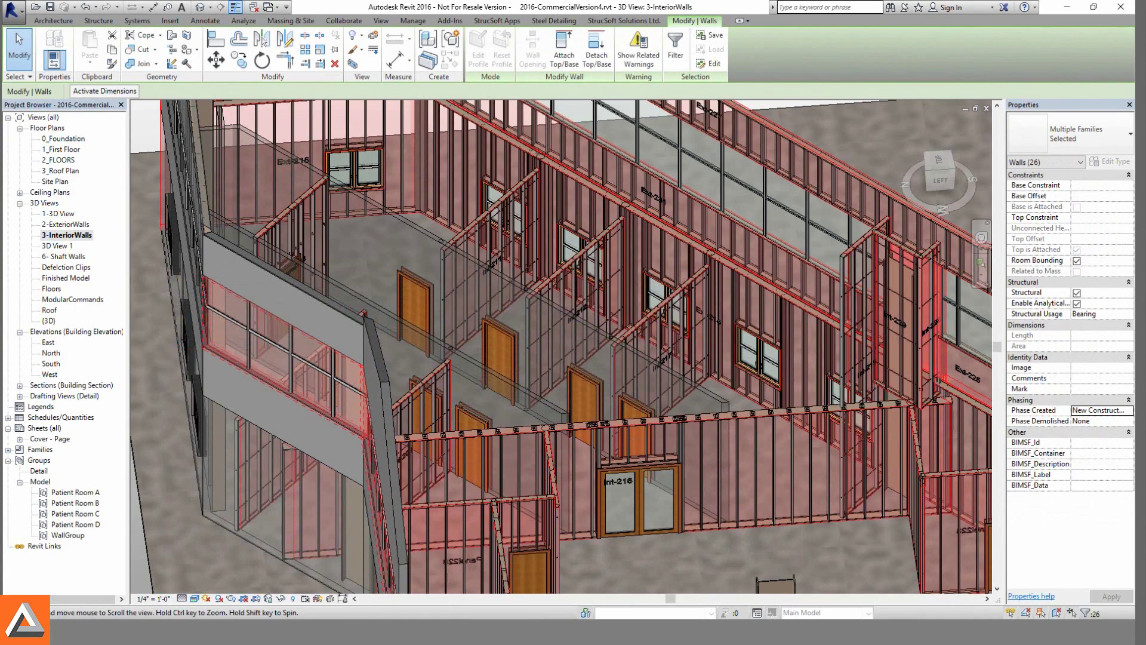
# Step: Clear the wall selection and examine the interior wall studs, bridging and the door opening framing of panel Int-216
pyautogui.scroll(6, 709, 285)
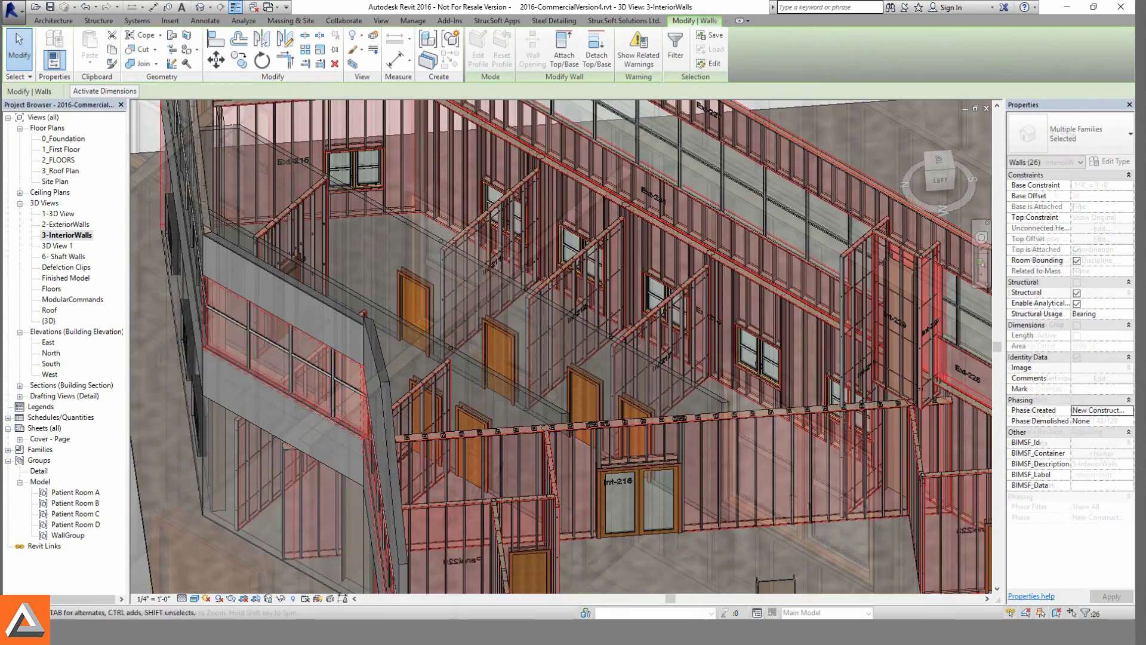
pyautogui.press('Escape')
pyautogui.moveTo(560, 346); pyautogui.dragTo(645, 388, button='middle')
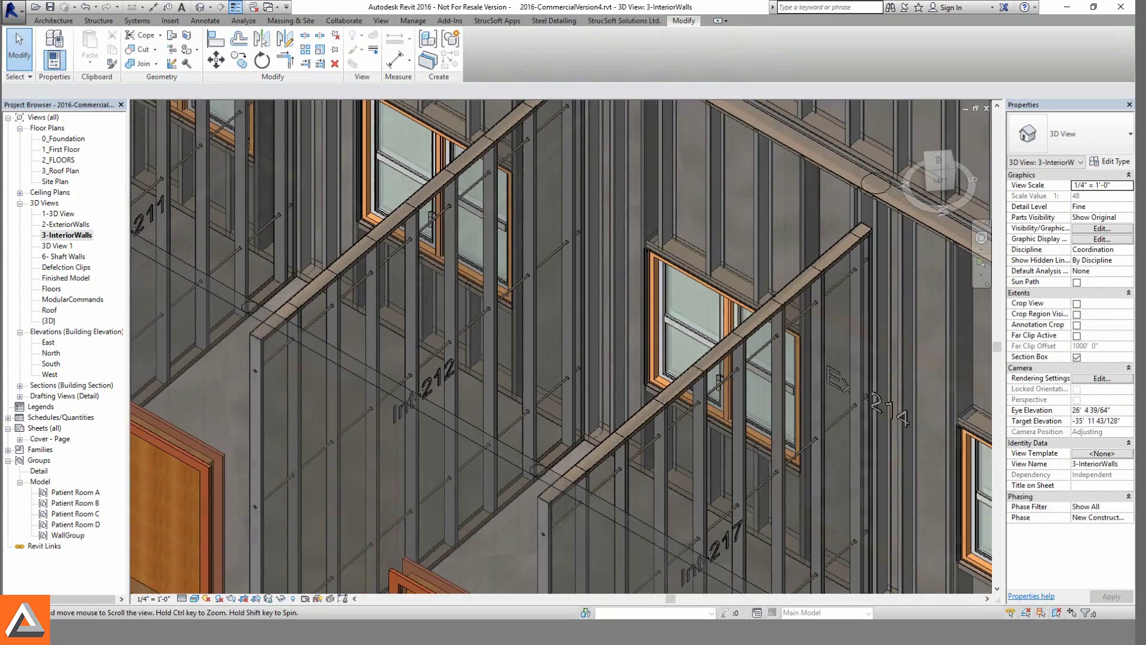
pyautogui.keyDown('shift'); pyautogui.moveTo(561, 346); pyautogui.dragTo(546, 344, button='middle'); pyautogui.keyUp('shift')
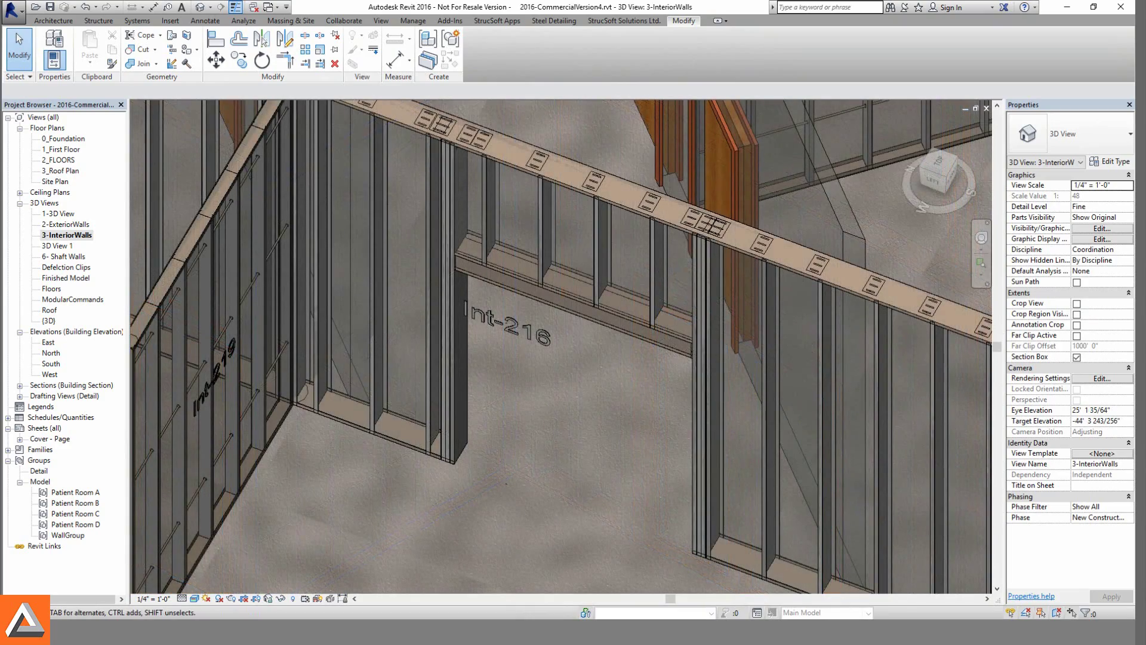
pyautogui.click(709, 225)
pyautogui.keyDown('shift'); pyautogui.moveTo(709, 226); pyautogui.dragTo(615, 266, button='middle'); pyautogui.keyUp('shift')
pyautogui.press('Escape')
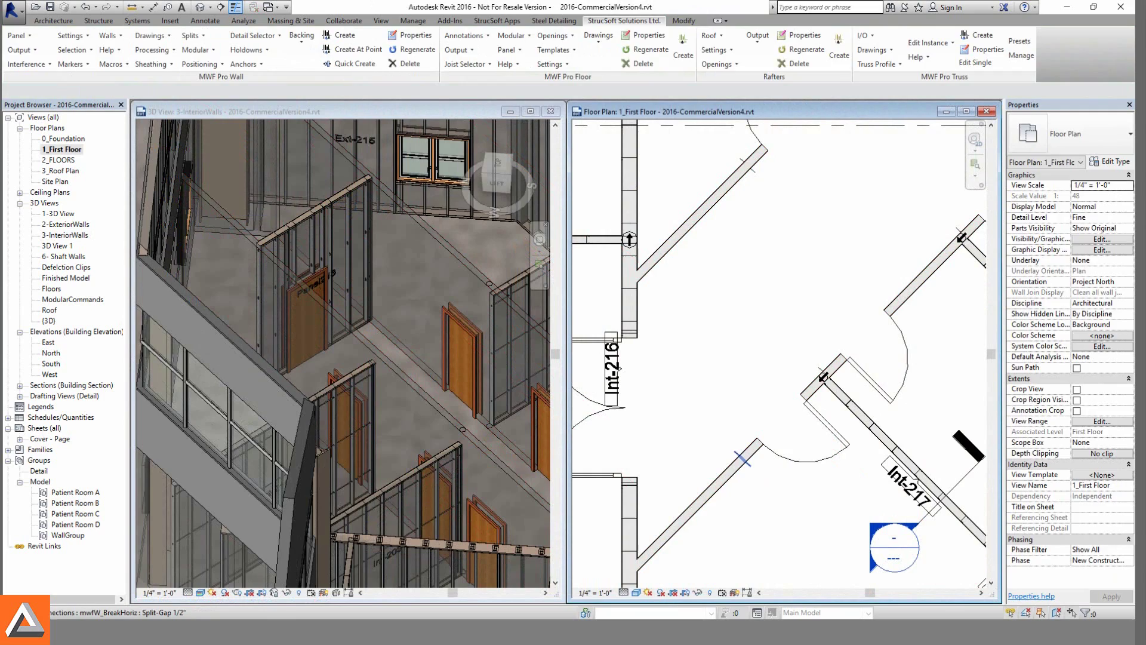
# Step: Select the Split-Gap 1/2" marker on the angled wall in the first floor plan
pyautogui.click(743, 458)
pyautogui.moveTo(611, 429); pyautogui.dragTo(574, 529, button='middle')
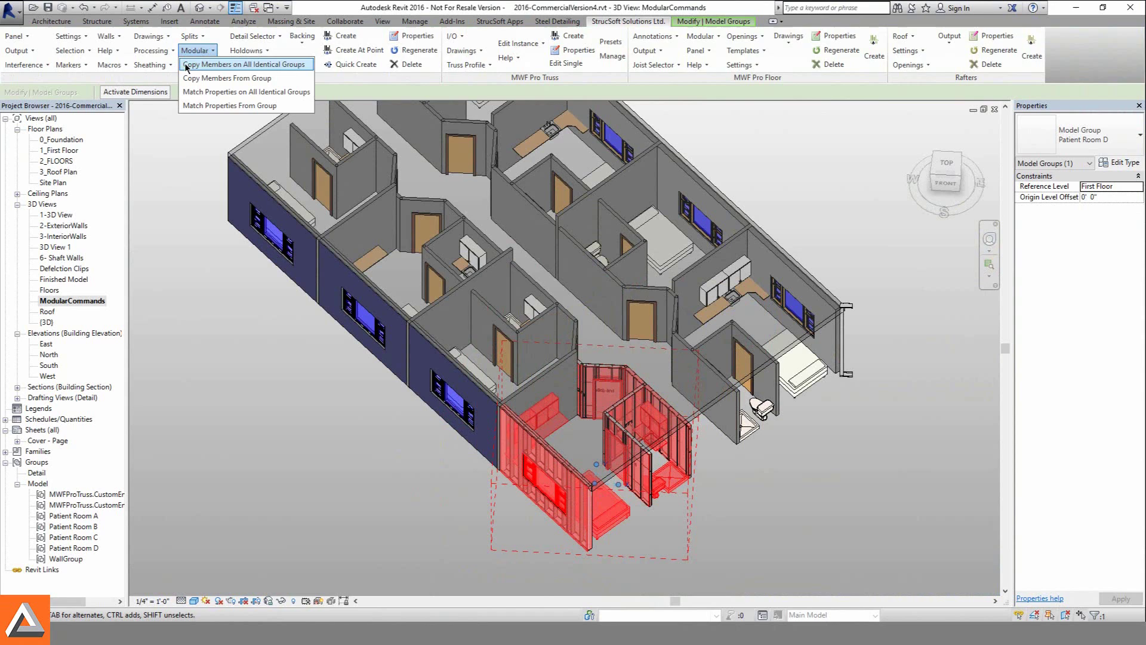
# Step: Copy the framing members of the selected Patient Room D group to all identical groups and clear the selection
pyautogui.click(186, 64)
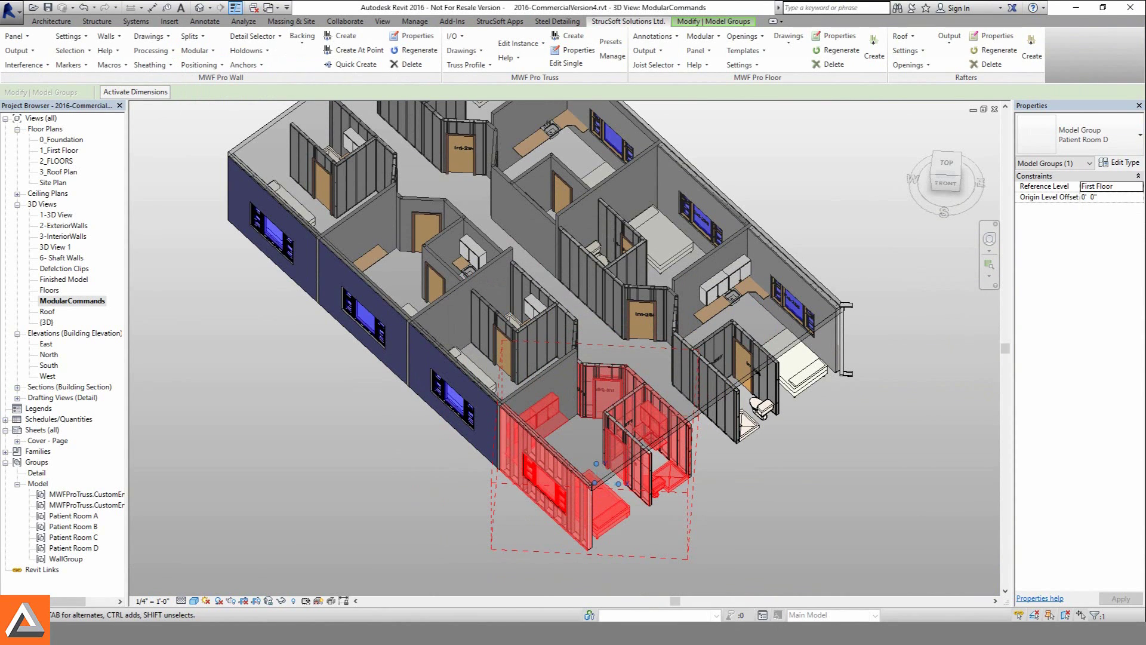
pyautogui.press('Escape')
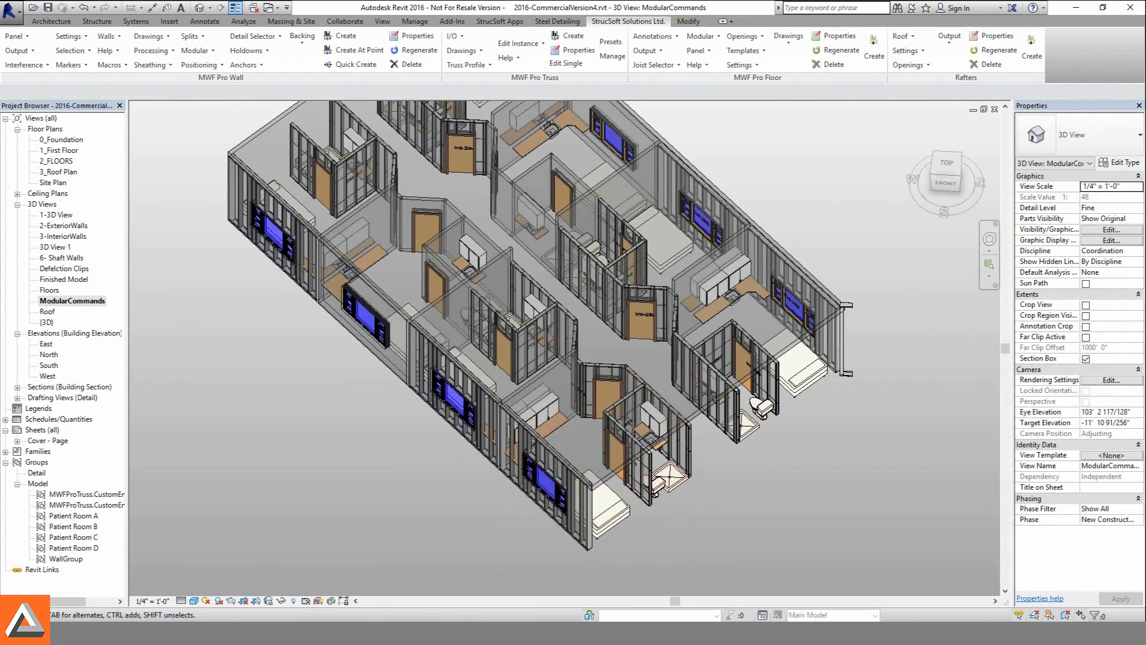
pyautogui.scroll(5, 683, 310)
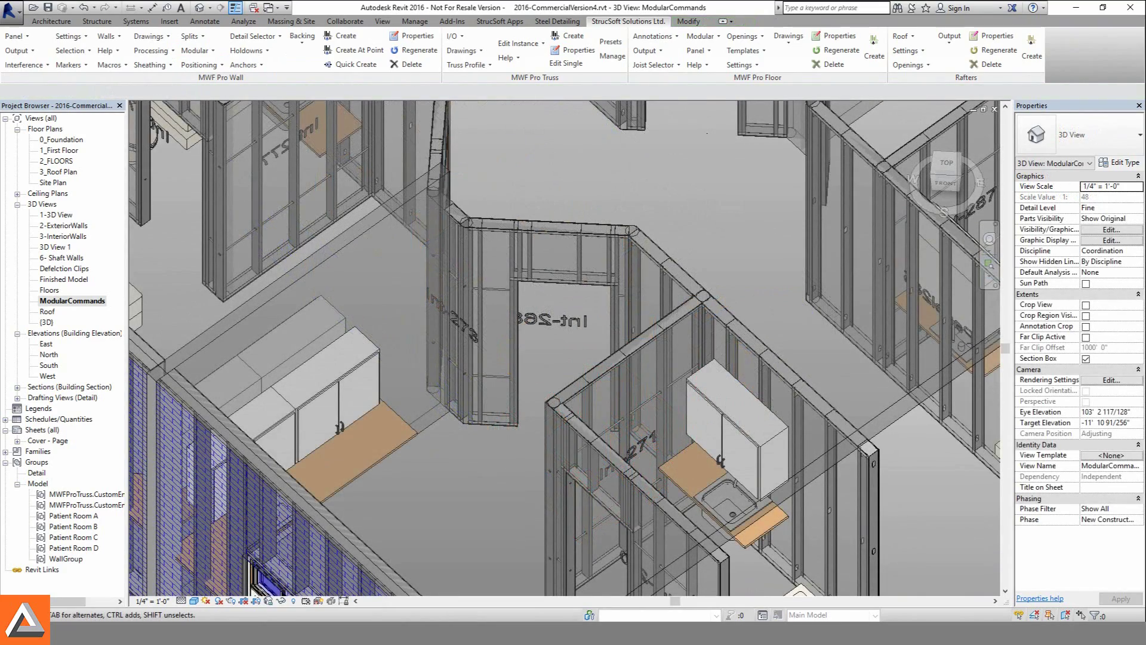
pyautogui.scroll(-5, 709, 526)
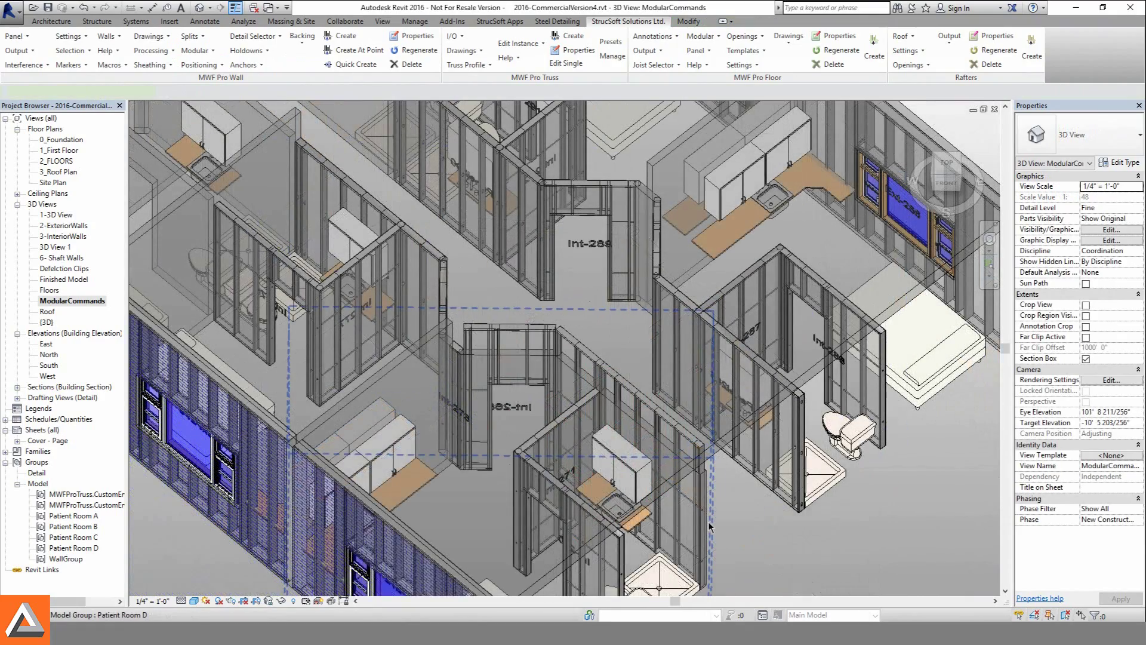
# Step: Match the framing properties of the Patient Room D group on all identical groups
pyautogui.click(709, 525)
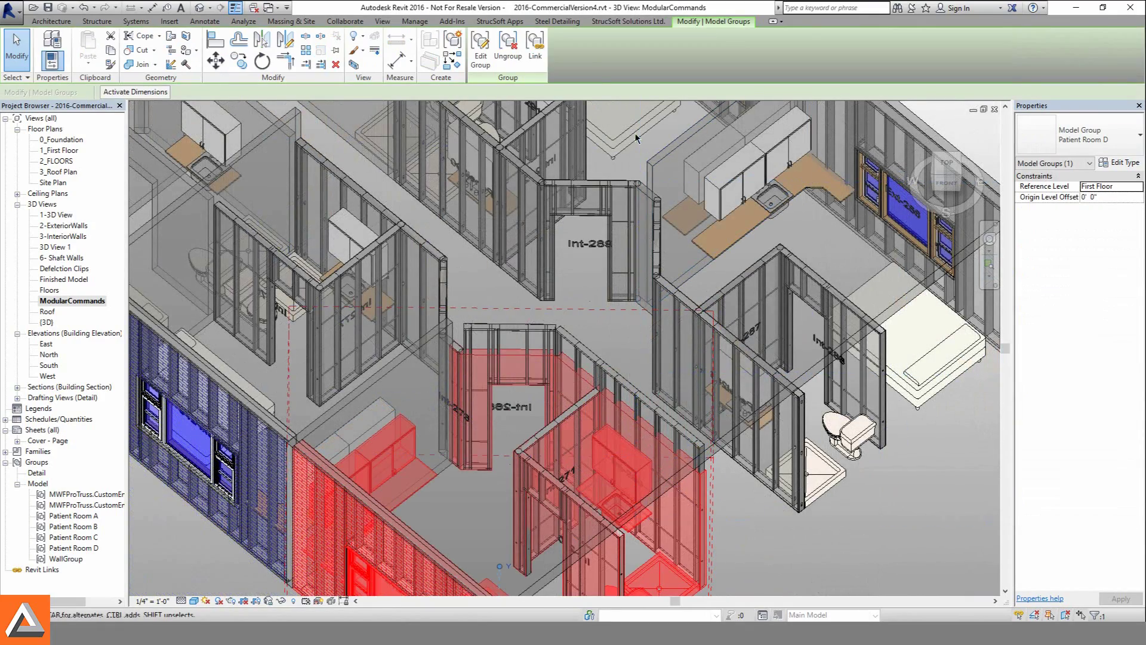
pyautogui.click(627, 21)
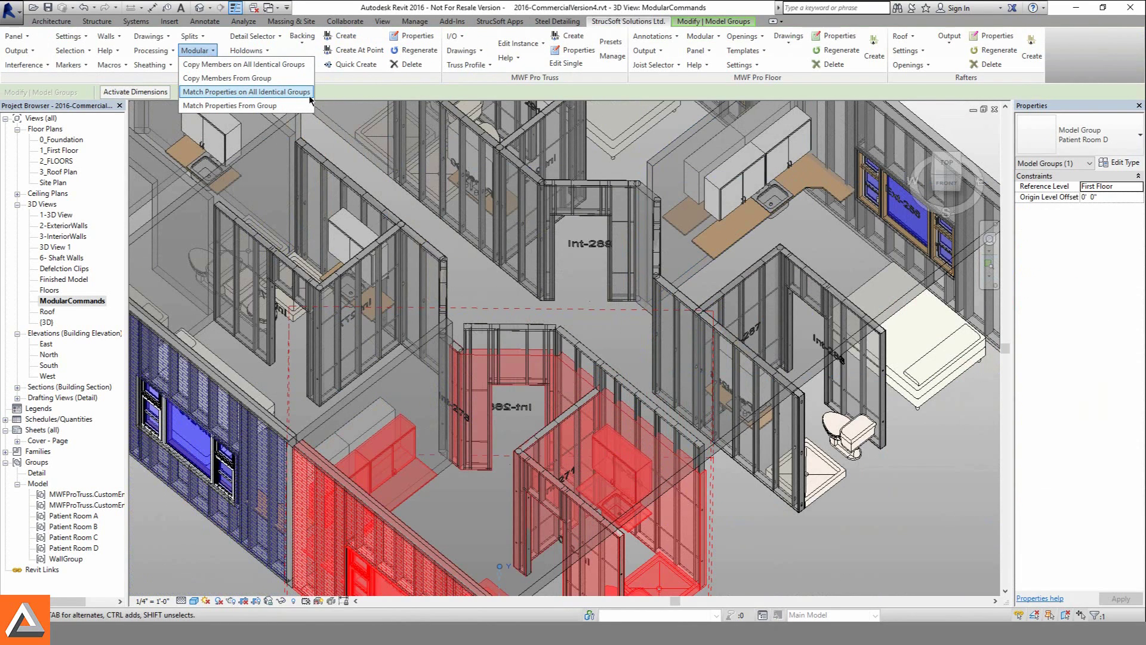
pyautogui.click(246, 91)
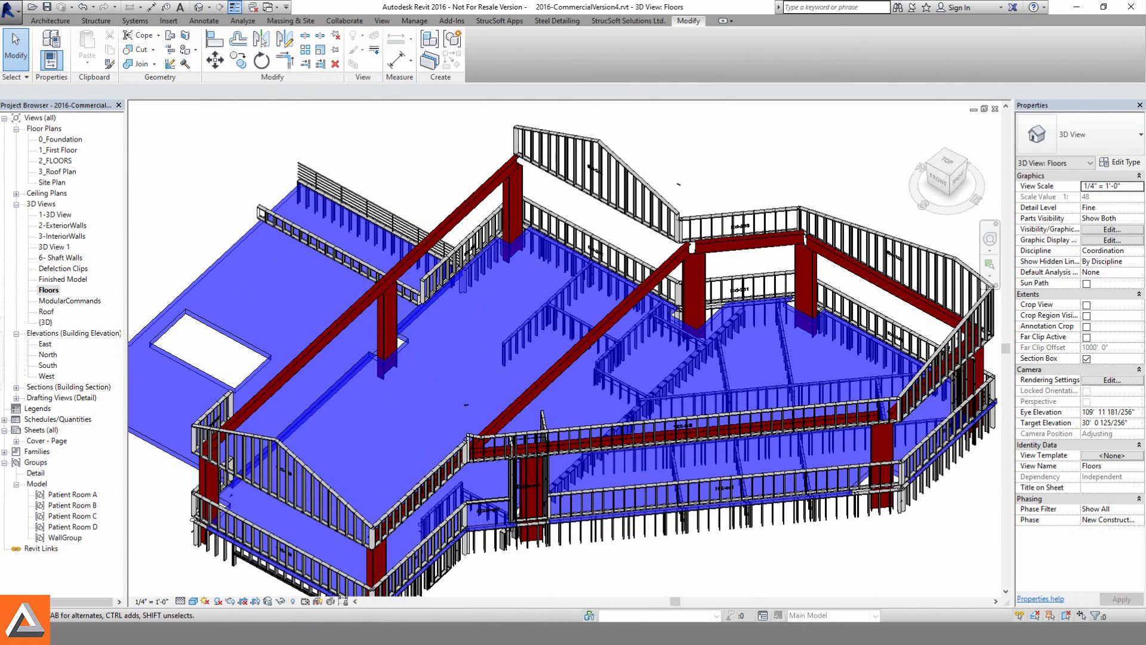
# Step: Create floor joist framing for the large second-floor slab from the Default_Imperial template for 10" depth at 2'-0" OC
pyautogui.click(466, 405)
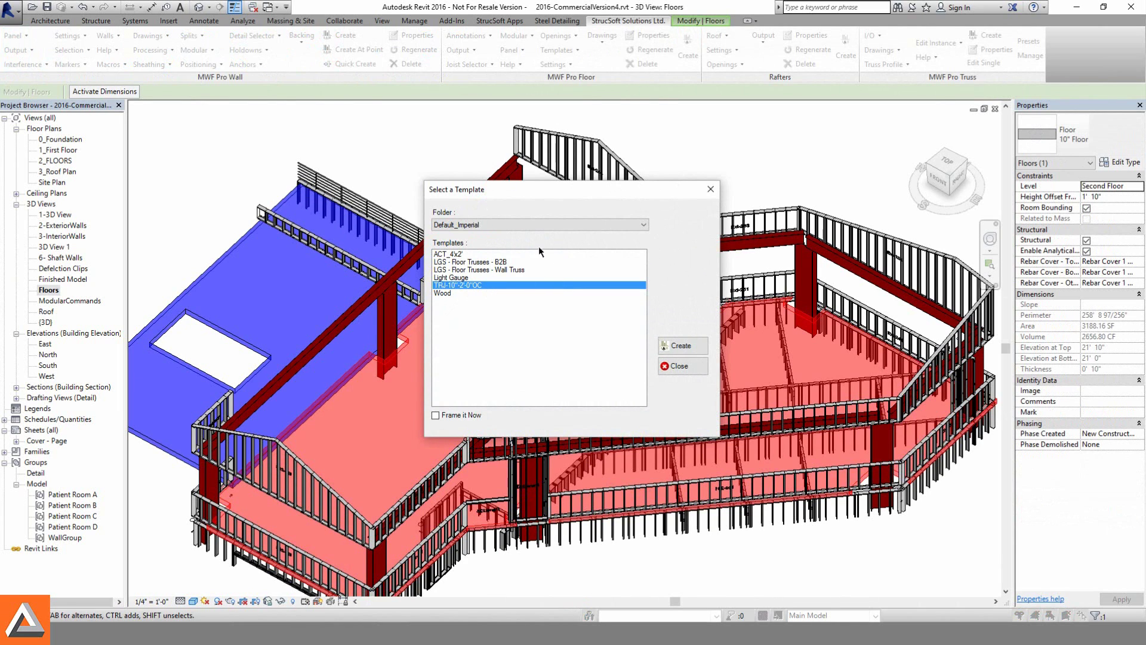
pyautogui.click(682, 345)
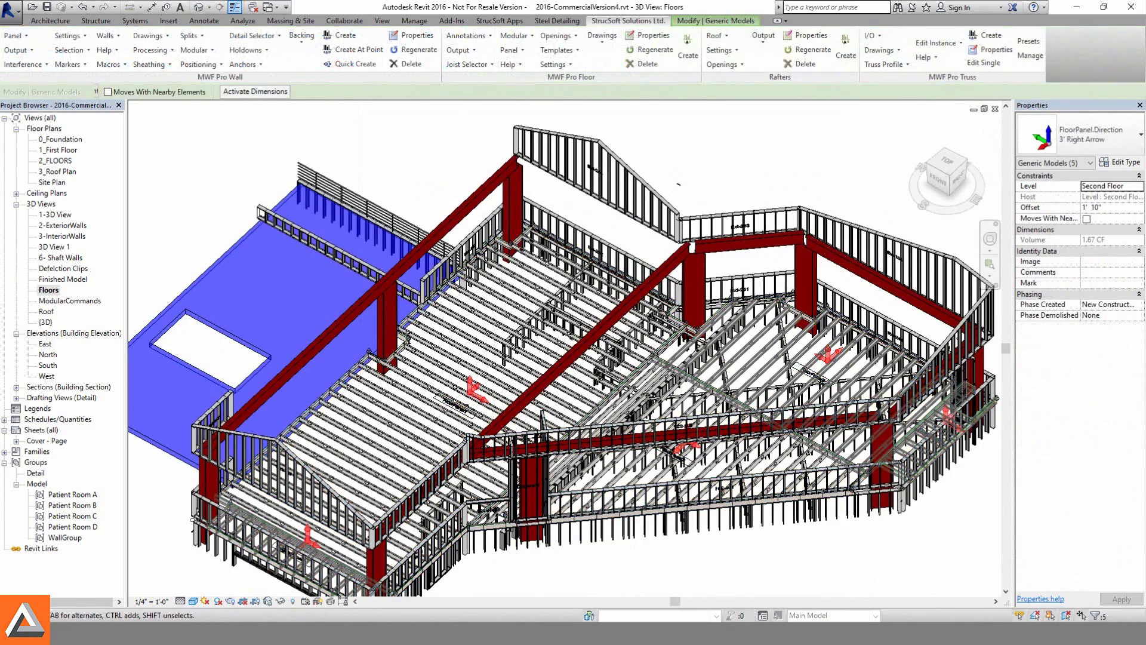
pyautogui.scroll(6, 152, 452)
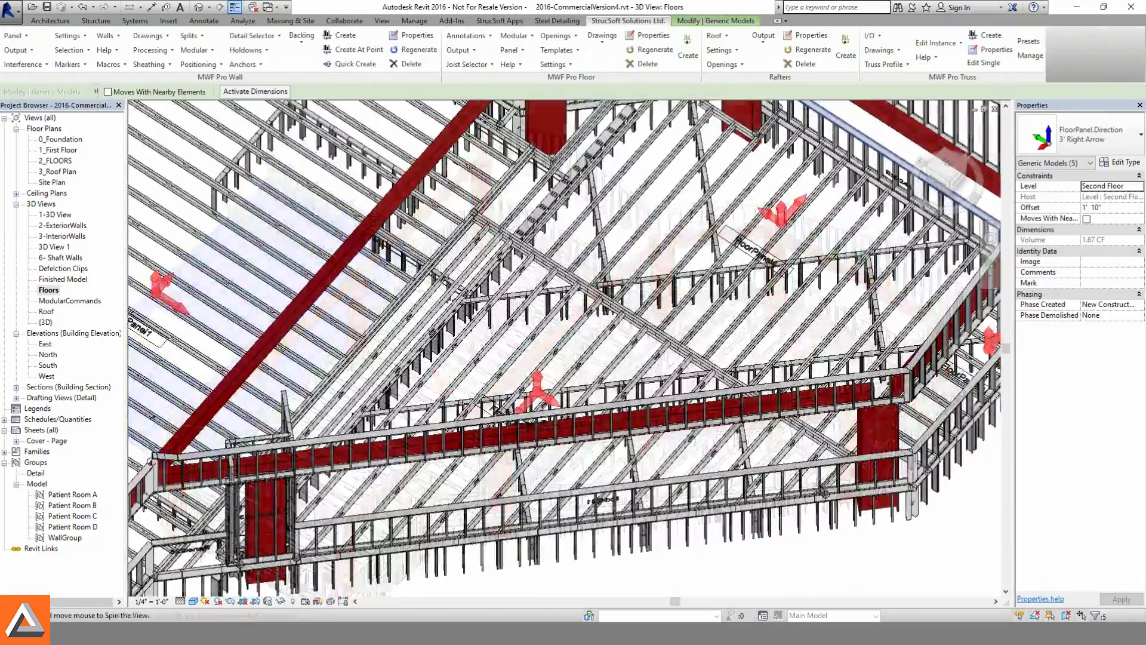
pyautogui.scroll(5, 152, 452)
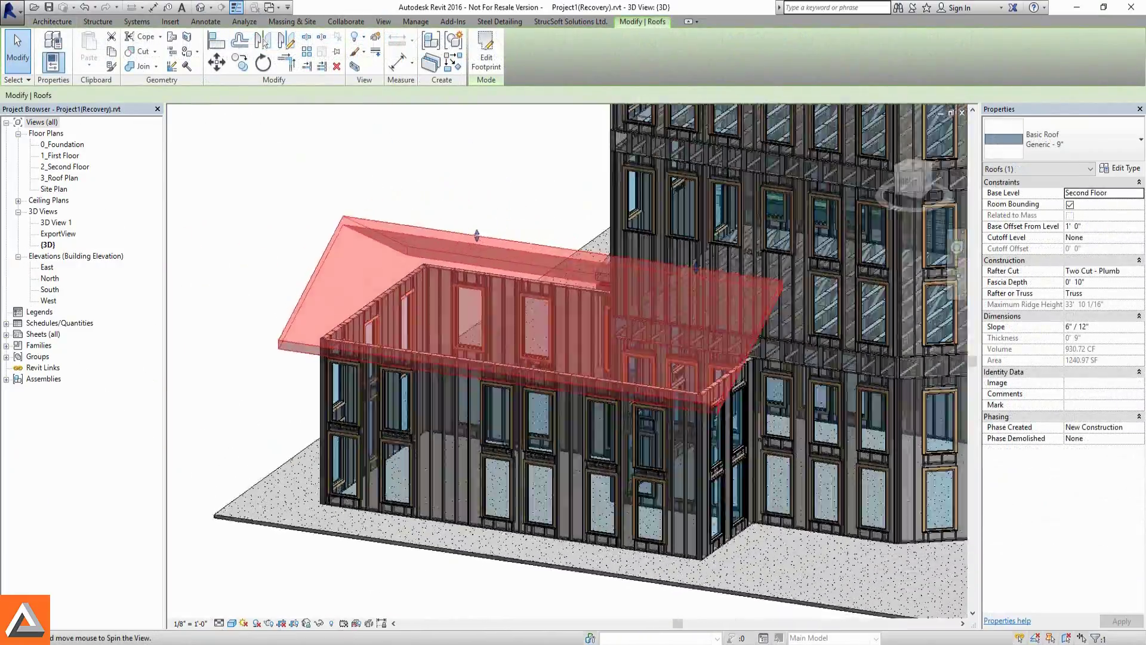
# Step: Create LGS back-to-back roof trusses from the gable roof's truss envelopes, reviewing webbing and member sizes and accepting the generated web layout
pyautogui.keyDown('shift'); pyautogui.moveTo(567, 358); pyautogui.dragTo(447, 335, button='middle'); pyautogui.keyUp('shift')
pyautogui.keyDown('shift'); pyautogui.moveTo(549, 280); pyautogui.dragTo(629, 297, button='middle'); pyautogui.keyUp('shift')
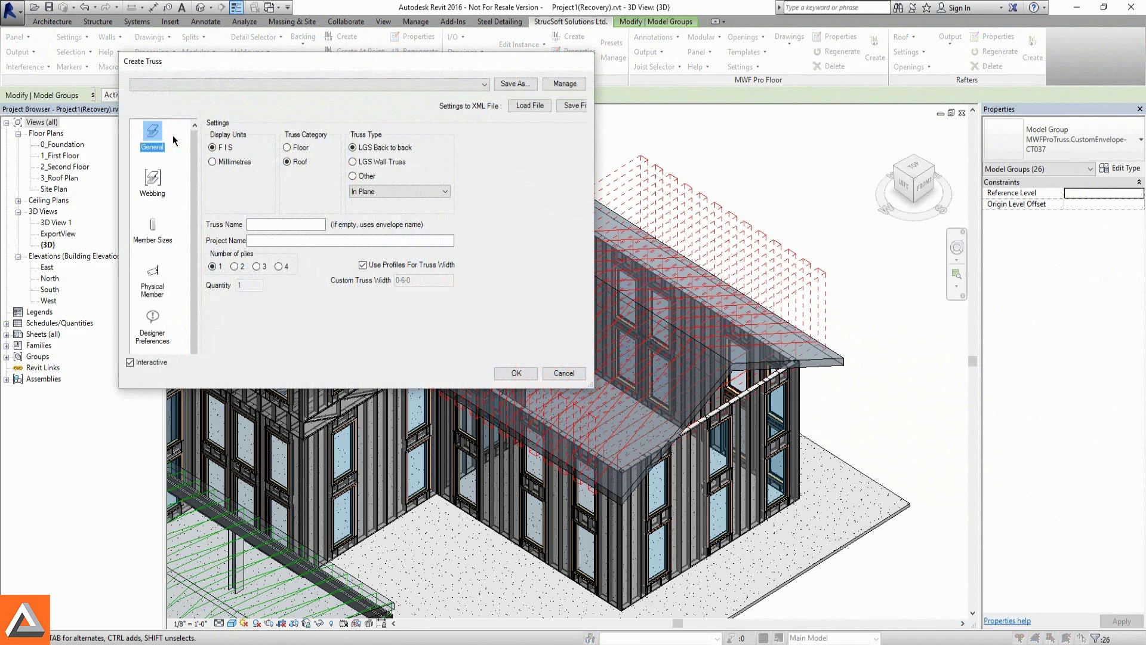
pyautogui.click(153, 179)
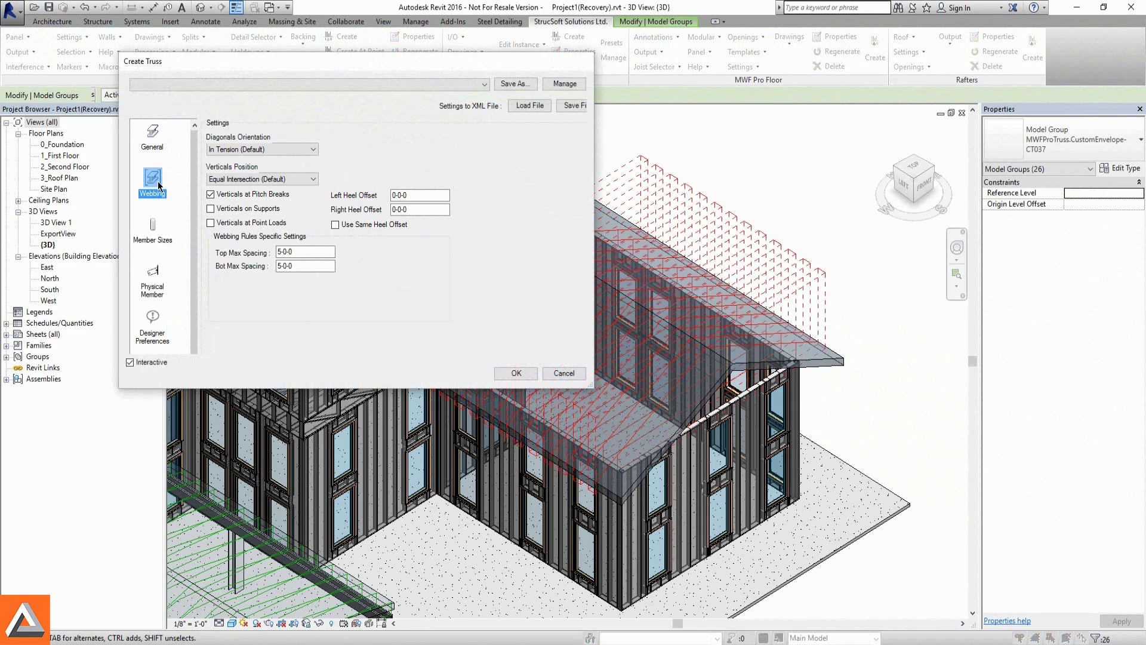
pyautogui.click(153, 229)
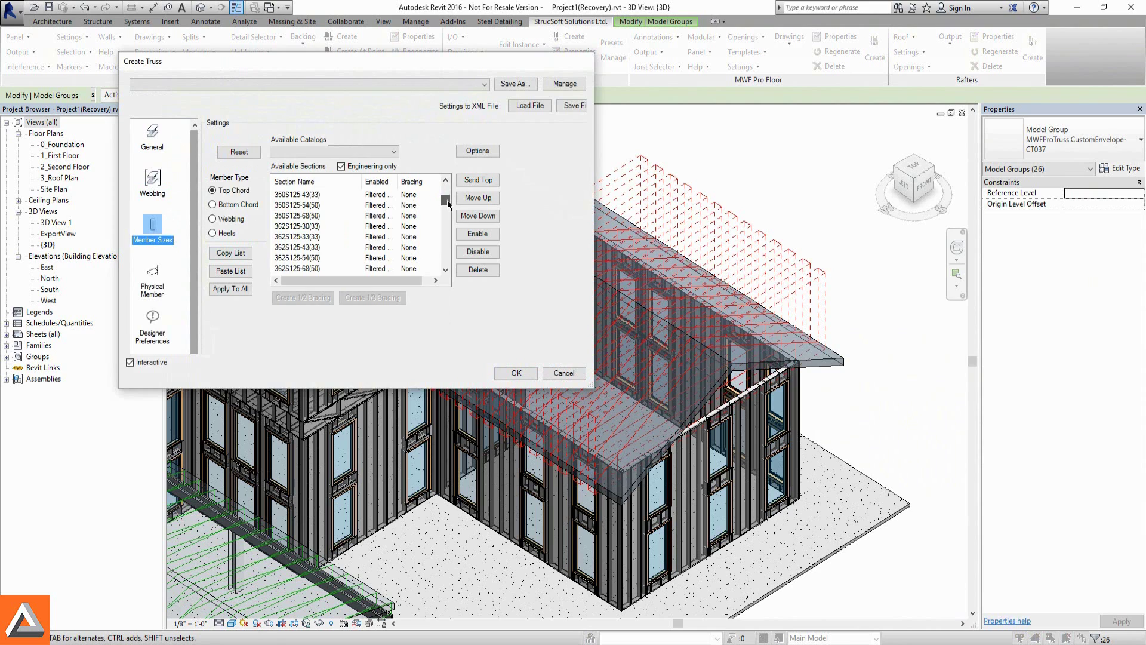
pyautogui.click(514, 373)
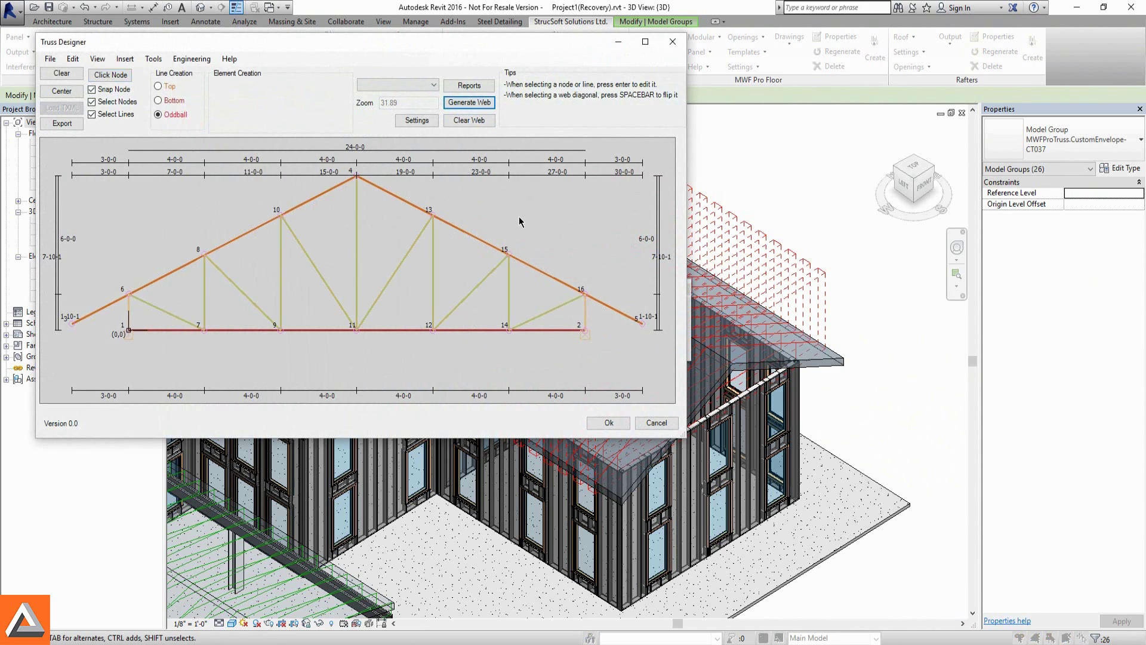
pyautogui.click(606, 422)
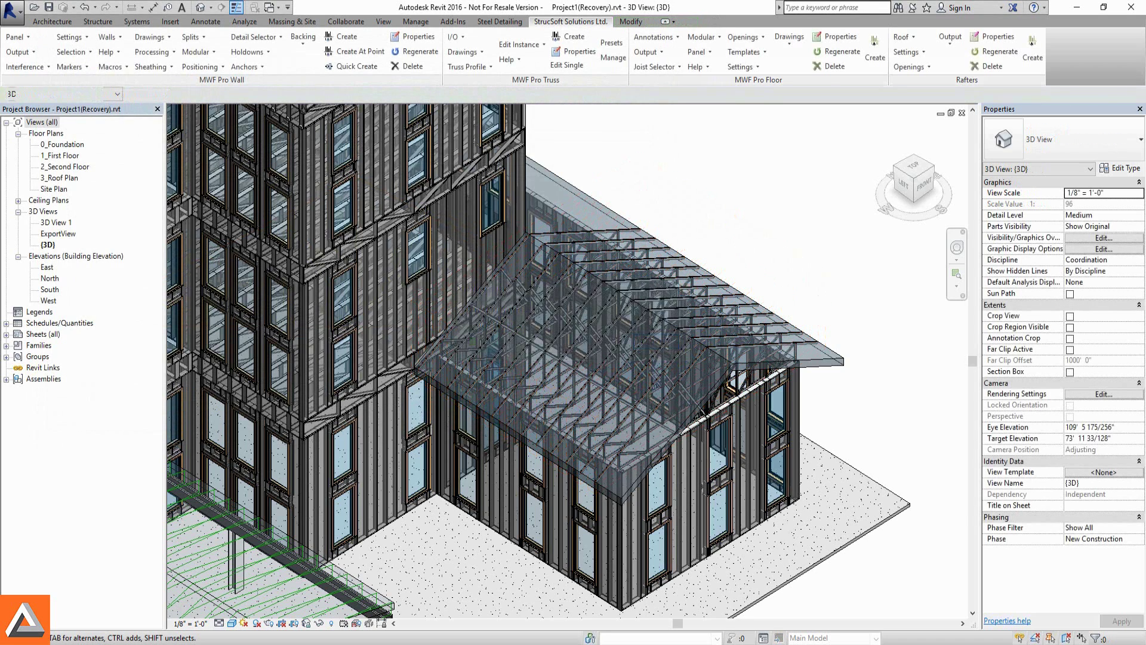
pyautogui.scroll(10, 597, 299)
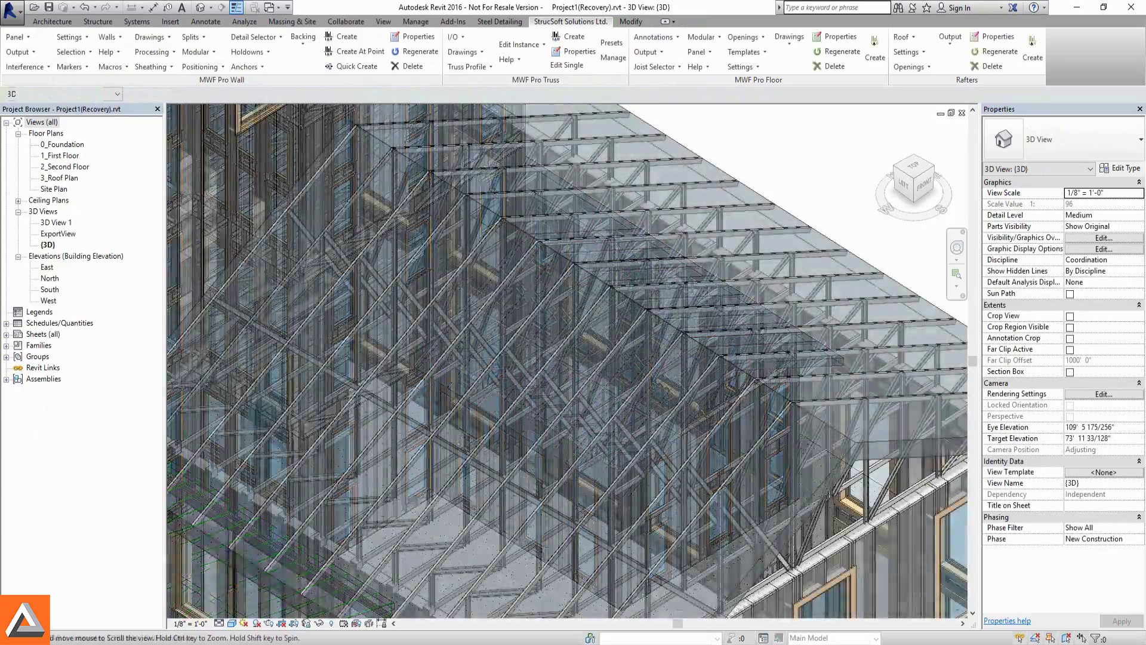
# Step: Create trusses with generated webbing from the truss envelopes over the entrance canopy
pyautogui.keyDown('shift'); pyautogui.moveTo(567, 358); pyautogui.dragTo(448, 263, button='middle'); pyautogui.keyUp('shift')
pyautogui.scroll(5, 567, 358)
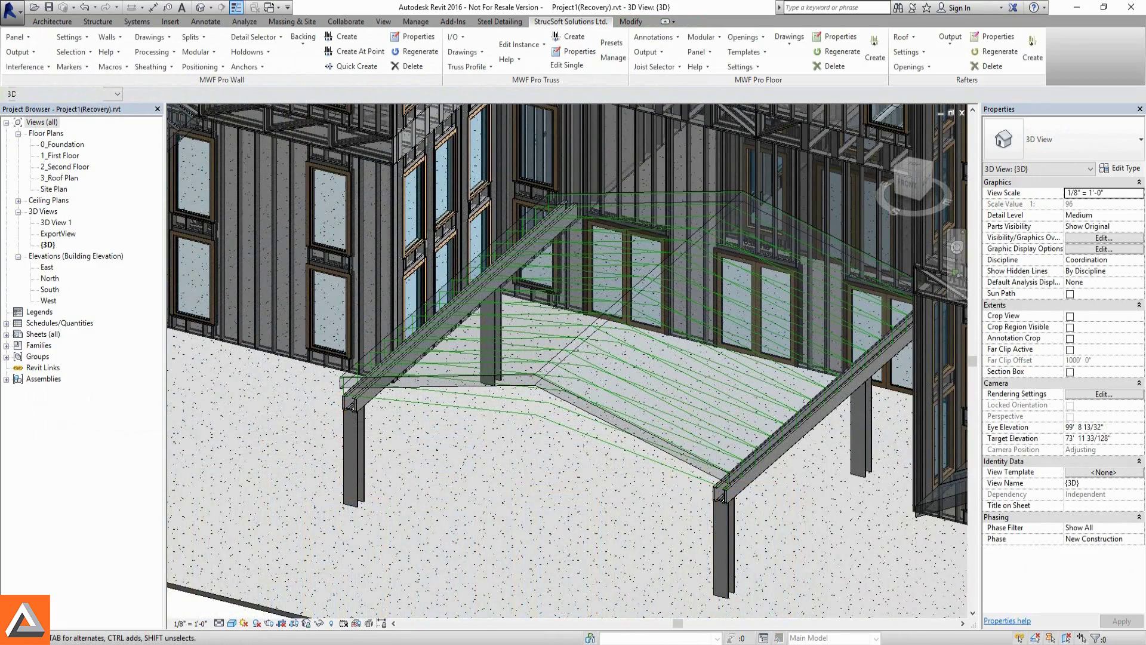
pyautogui.doubleClick(474, 425)
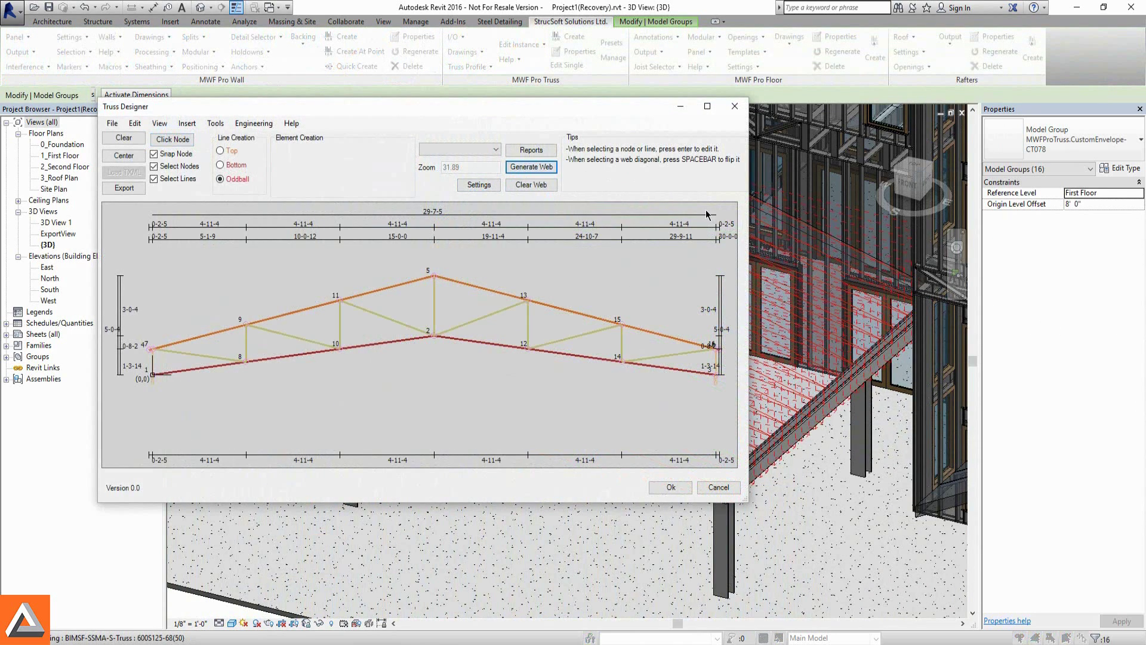
pyautogui.press('Escape')
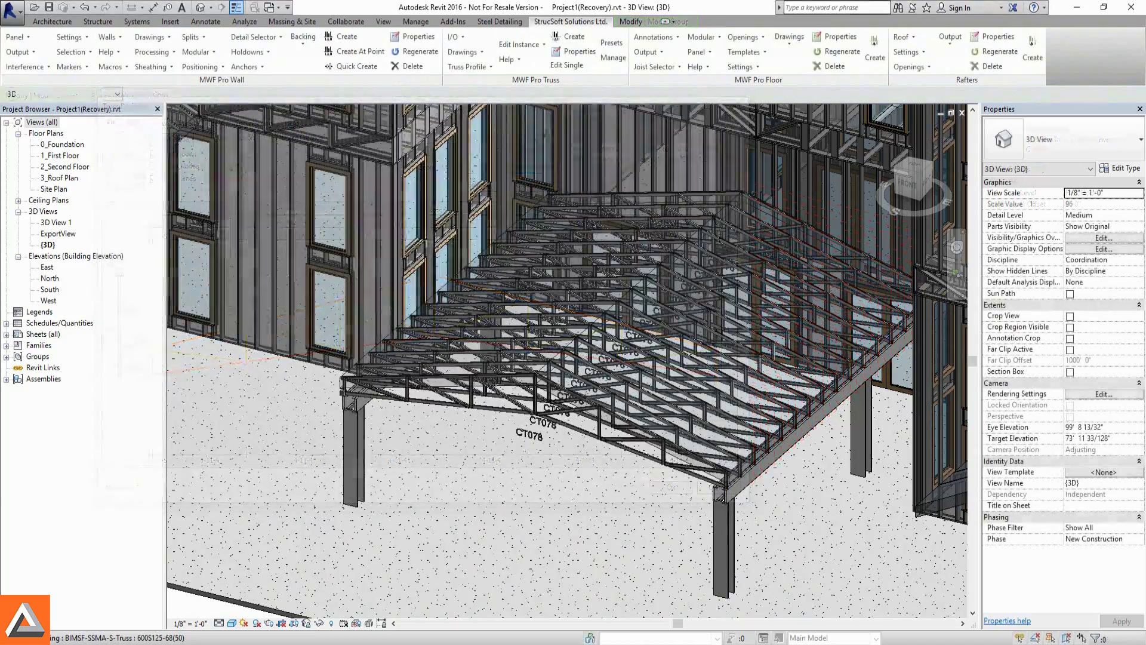
# Step: Examine the canopy trusses in 3D and the labelled truss layout in the 3_Roof Plan view
pyautogui.scroll(5, 502, 504)
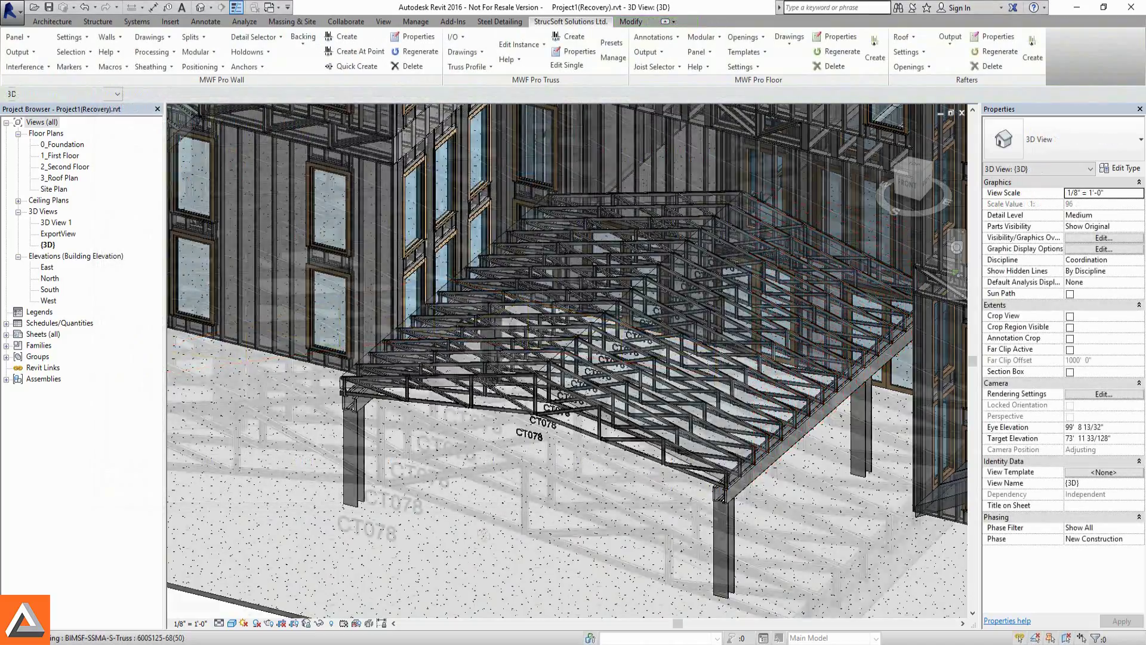
pyautogui.keyDown('shift'); pyautogui.moveTo(502, 505); pyautogui.dragTo(602, 284, button='middle'); pyautogui.keyUp('shift')
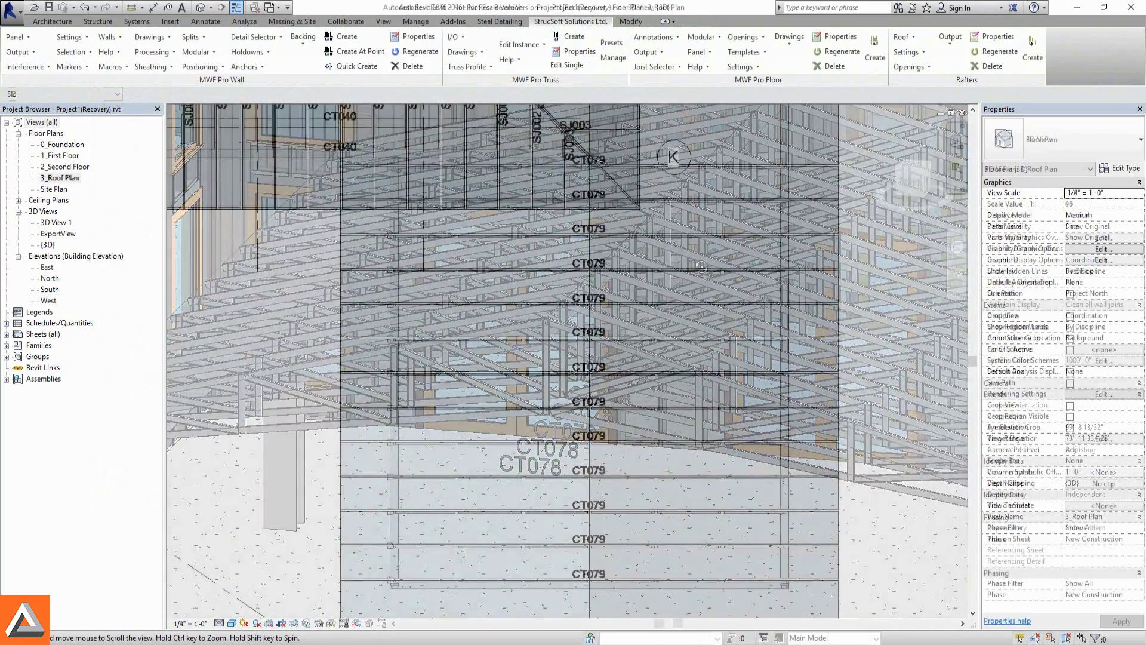
pyautogui.moveTo(673, 157); pyautogui.dragTo(1068, 509, button='middle')
pyautogui.moveTo(656, 358); pyautogui.dragTo(890, 396, button='middle')
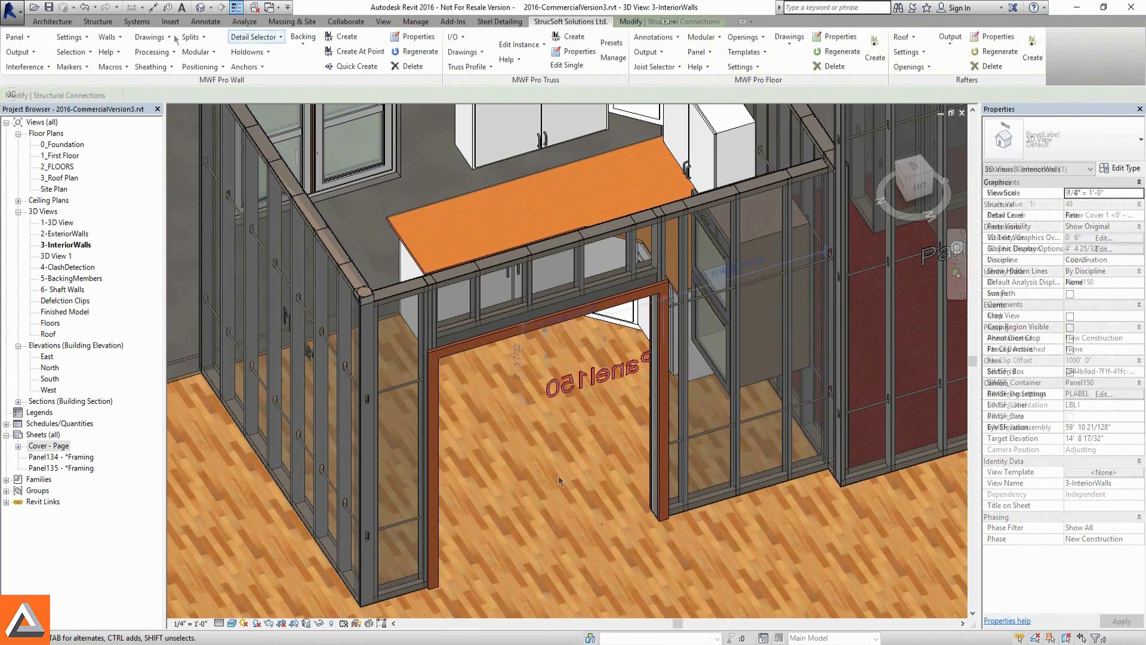
# Step: Generate the framing shop drawing sheet for Panel150 with the 11x17 MWF - Default option file and check its member table
pyautogui.click(166, 38)
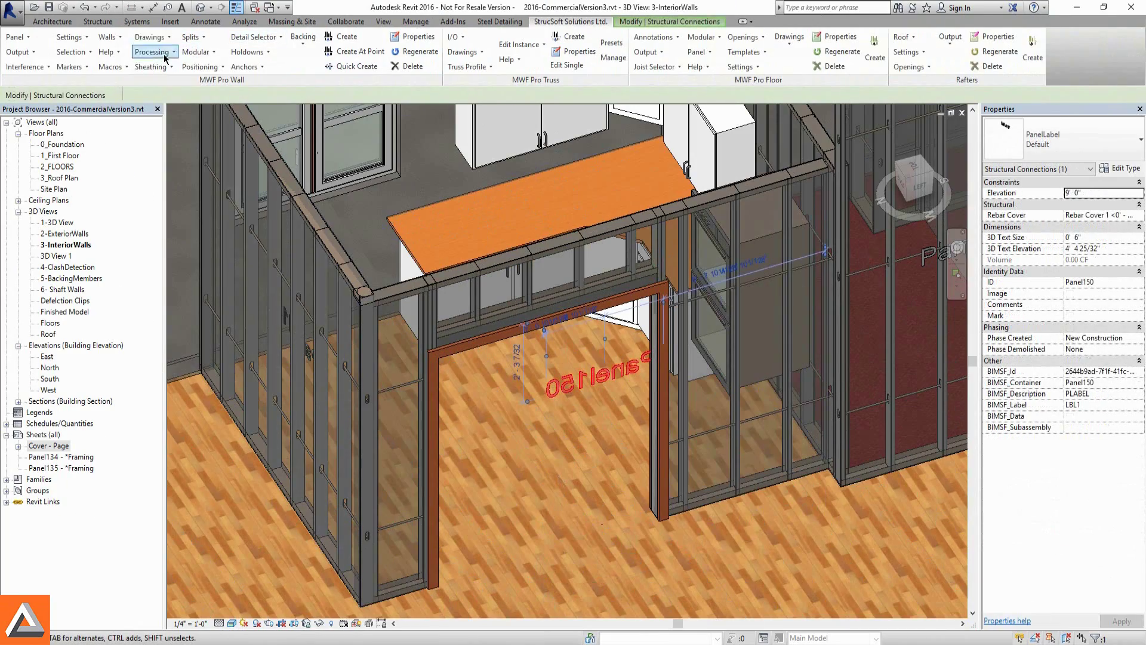
pyautogui.click(165, 55)
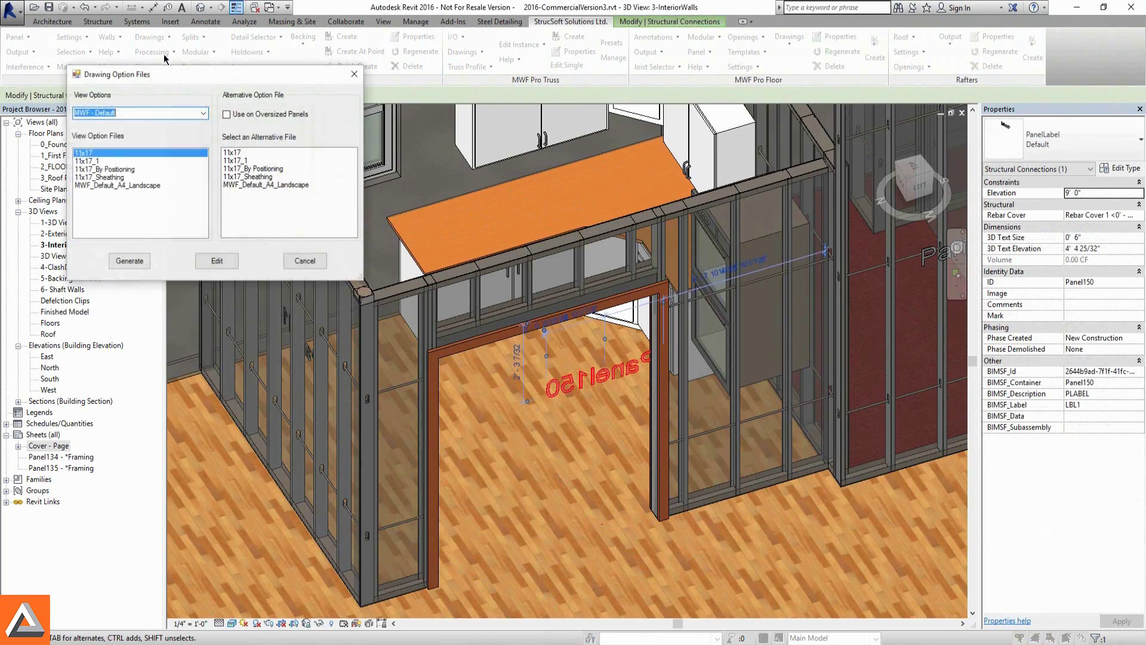
pyautogui.click(129, 261)
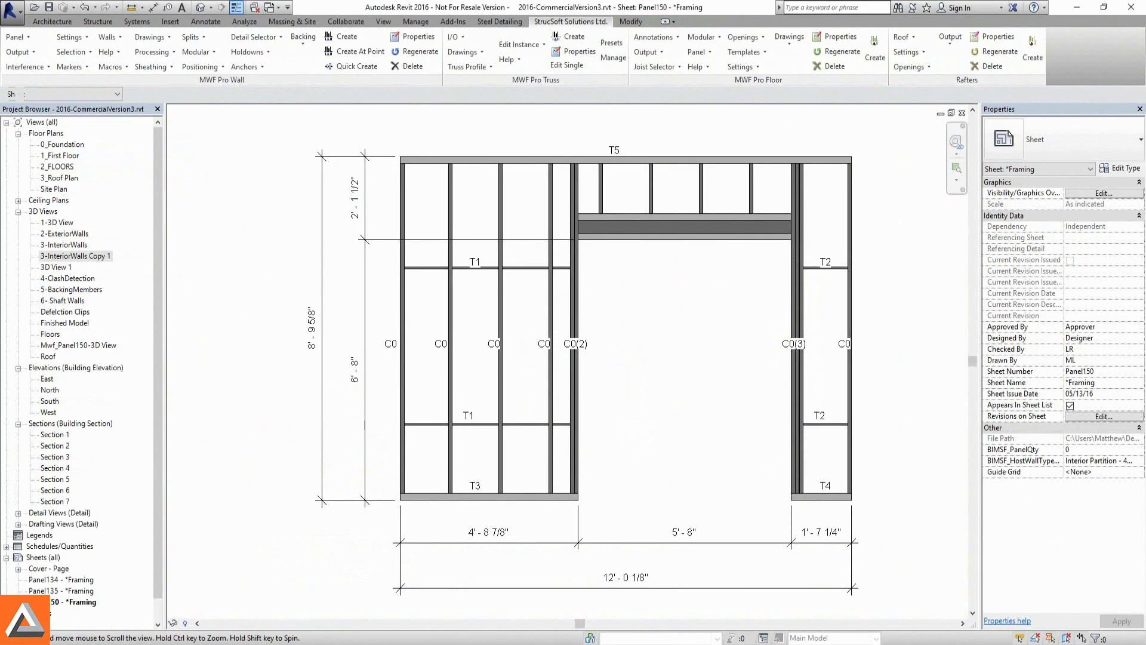
pyautogui.scroll(-3, 964, 326)
pyautogui.scroll(4, 963, 326)
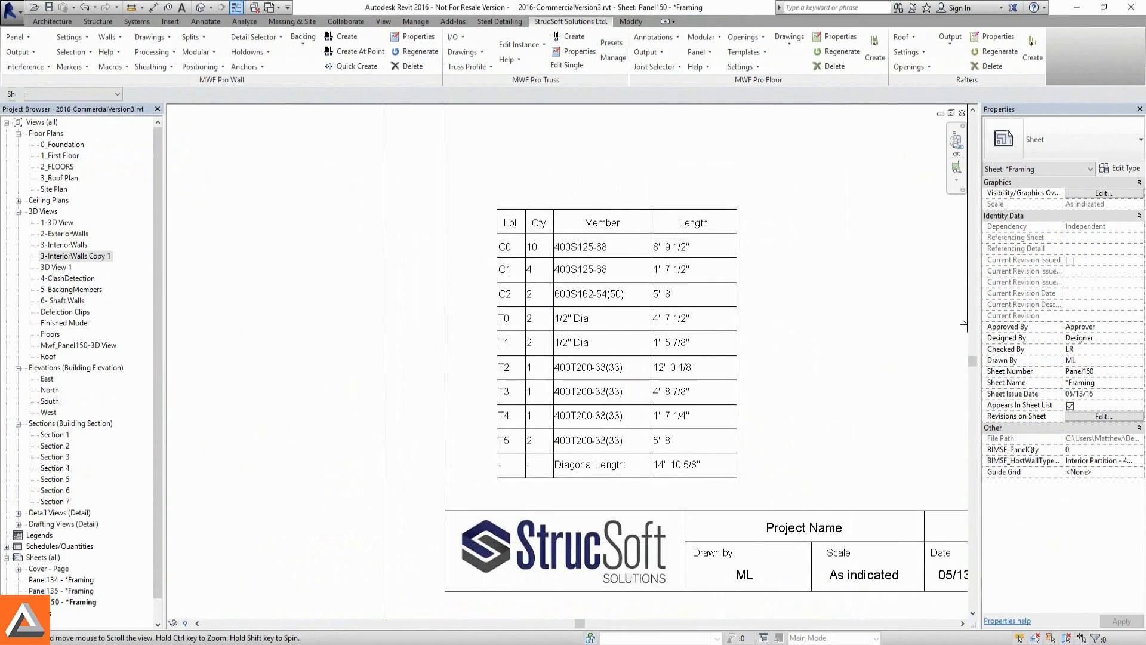